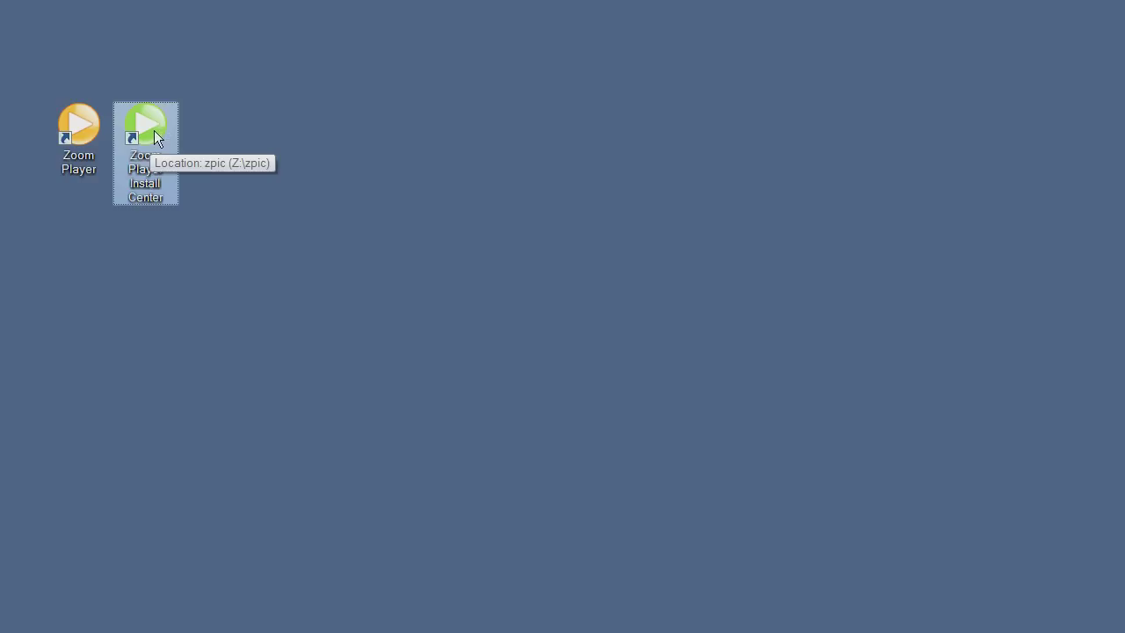
Launch the Zoom Player Install Center and let it download the latest component list.
{"action": "double_click", "coordinate": [154, 130]}
{"action": "left_click_drag", "start_coordinate": [683, 380], "coordinate": [494, 208]}
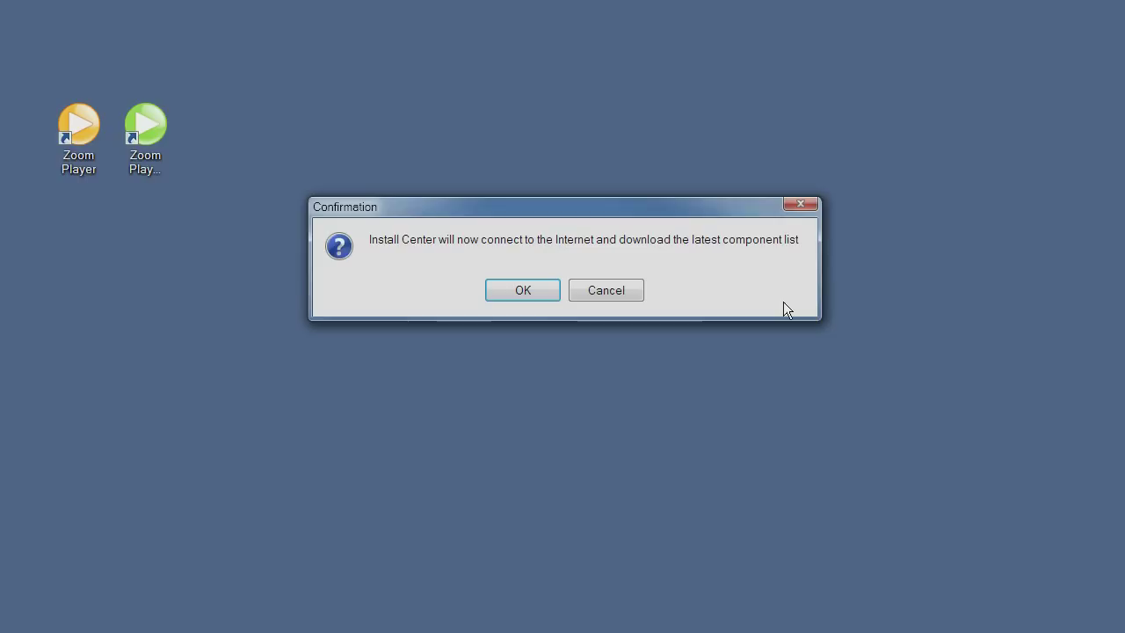
{"action": "left_click", "coordinate": [506, 291]}
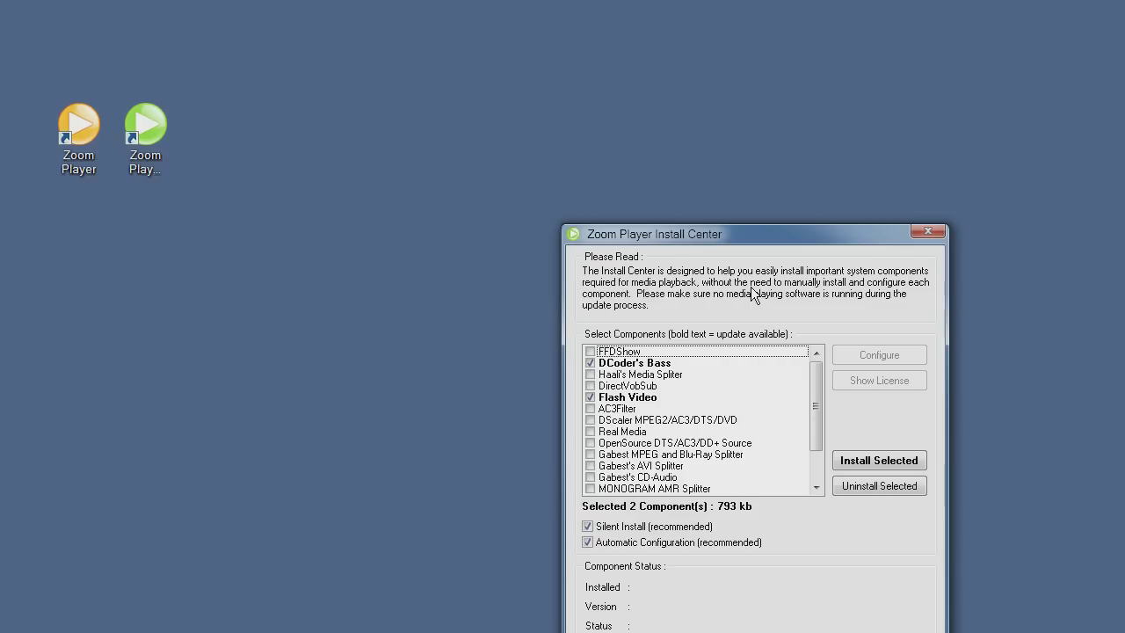
{"action": "left_click_drag", "start_coordinate": [729, 236], "coordinate": [513, 90]}
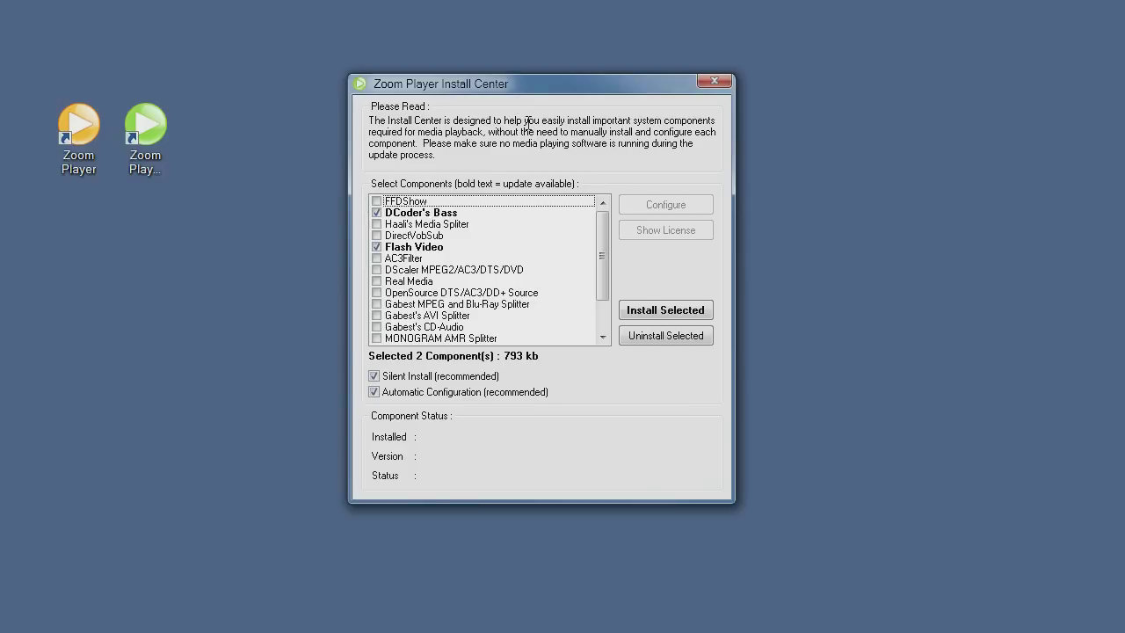
Examine FFDShow's SPDIF/HDMI and RGB Output configurations without applying either, and view its license.
{"action": "left_click", "coordinate": [447, 214]}
{"action": "left_click", "coordinate": [480, 203]}
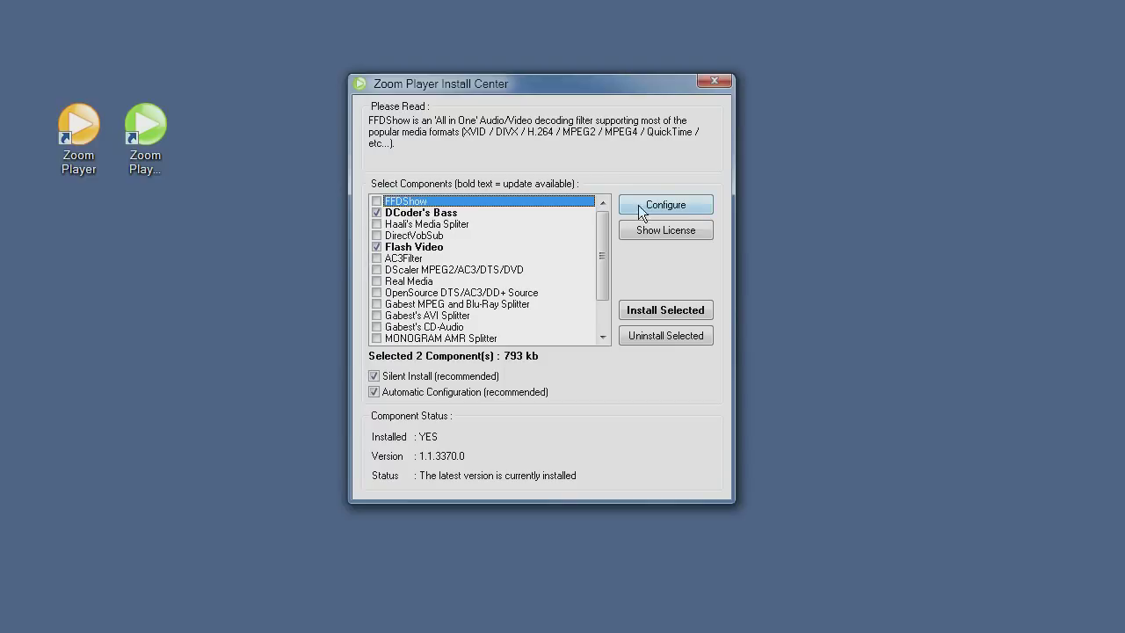
{"action": "left_click", "coordinate": [682, 205]}
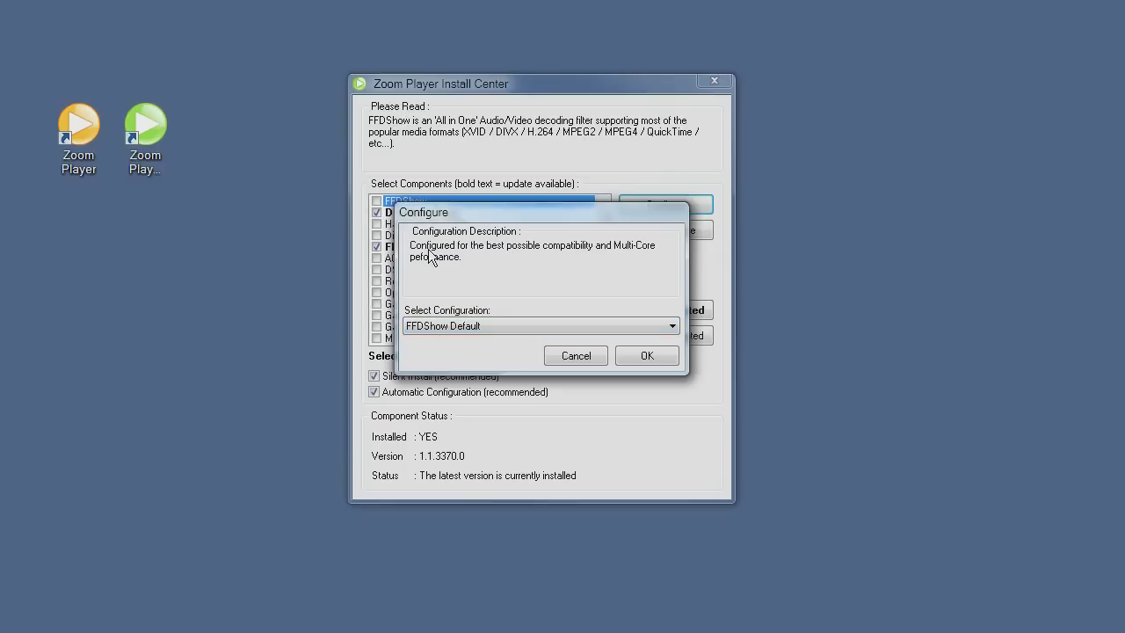
{"action": "left_click", "coordinate": [497, 319]}
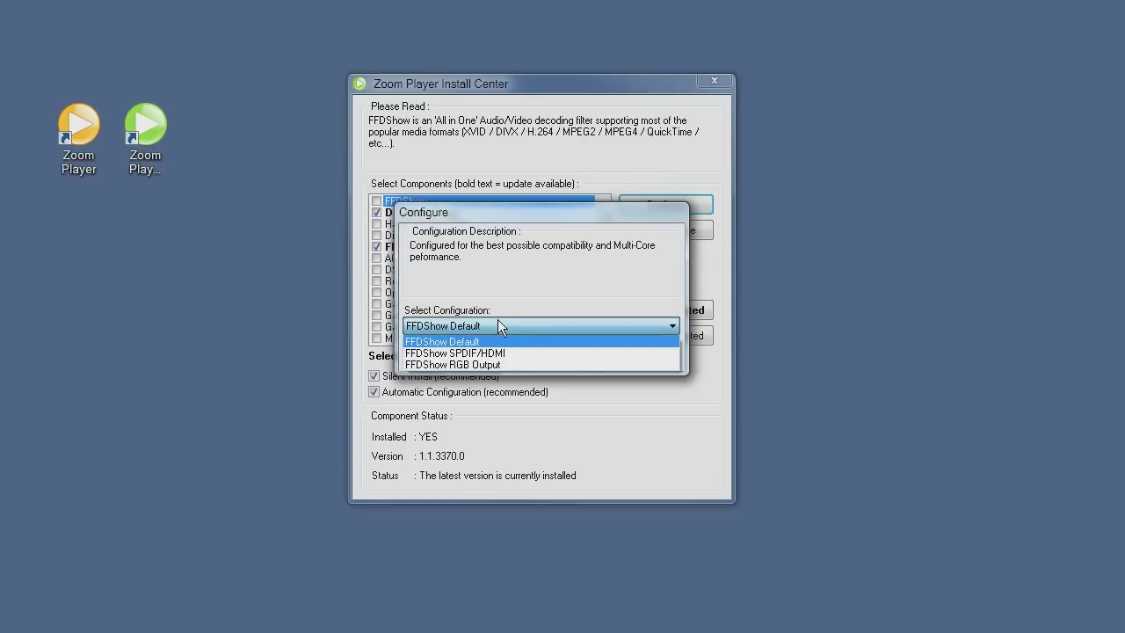
{"action": "left_click", "coordinate": [493, 352]}
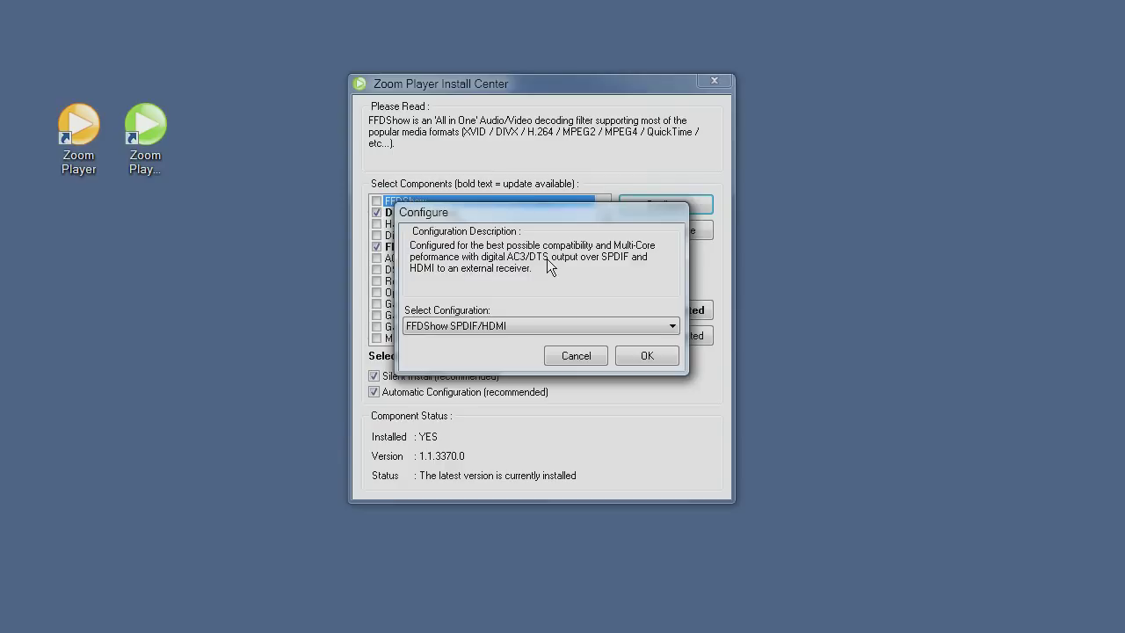
{"action": "left_click", "coordinate": [514, 330]}
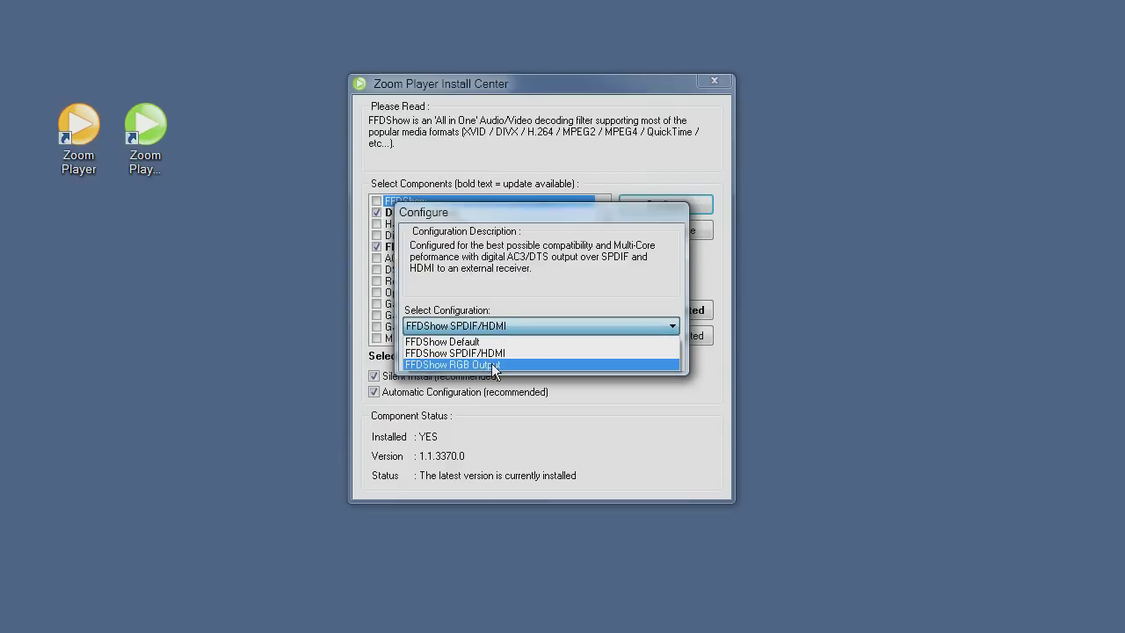
{"action": "left_click", "coordinate": [492, 365]}
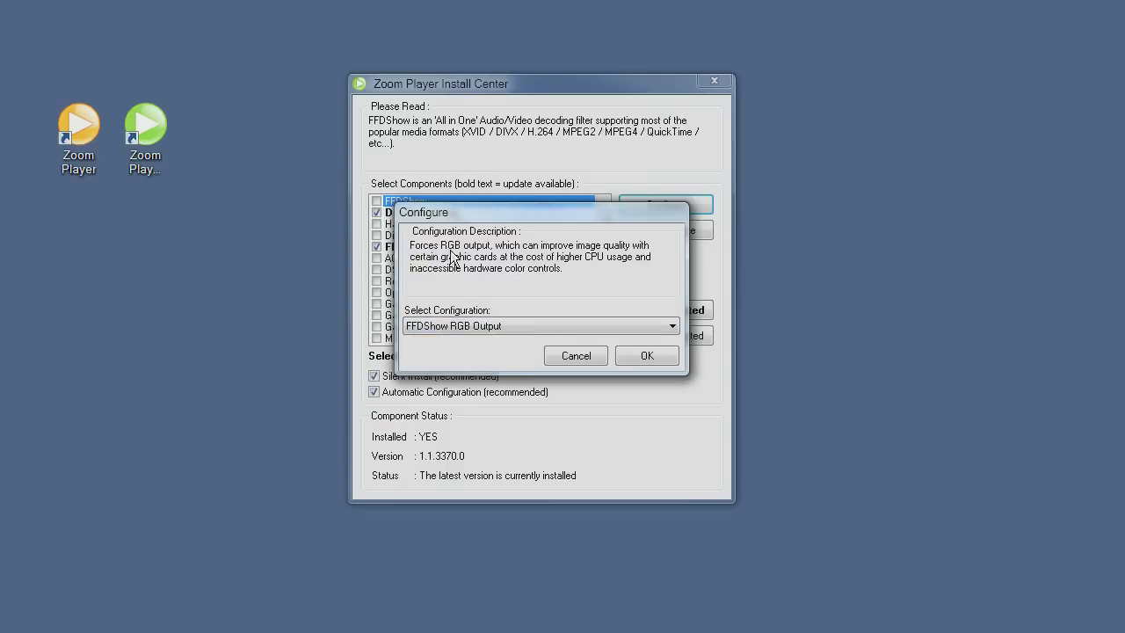
{"action": "left_click", "coordinate": [585, 359]}
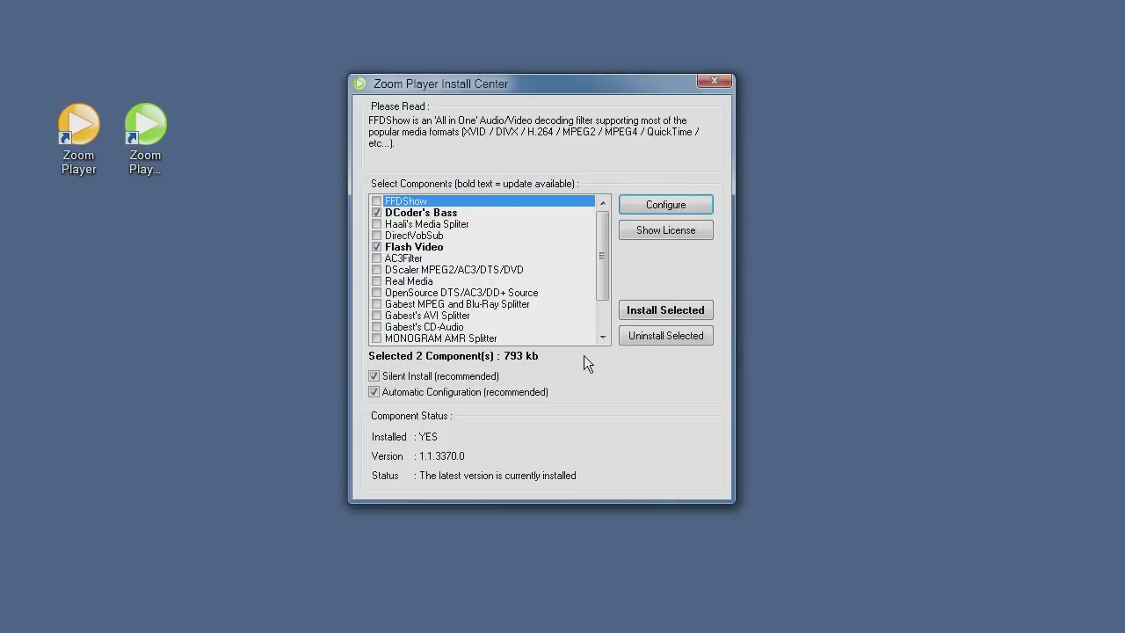
{"action": "left_click", "coordinate": [666, 230]}
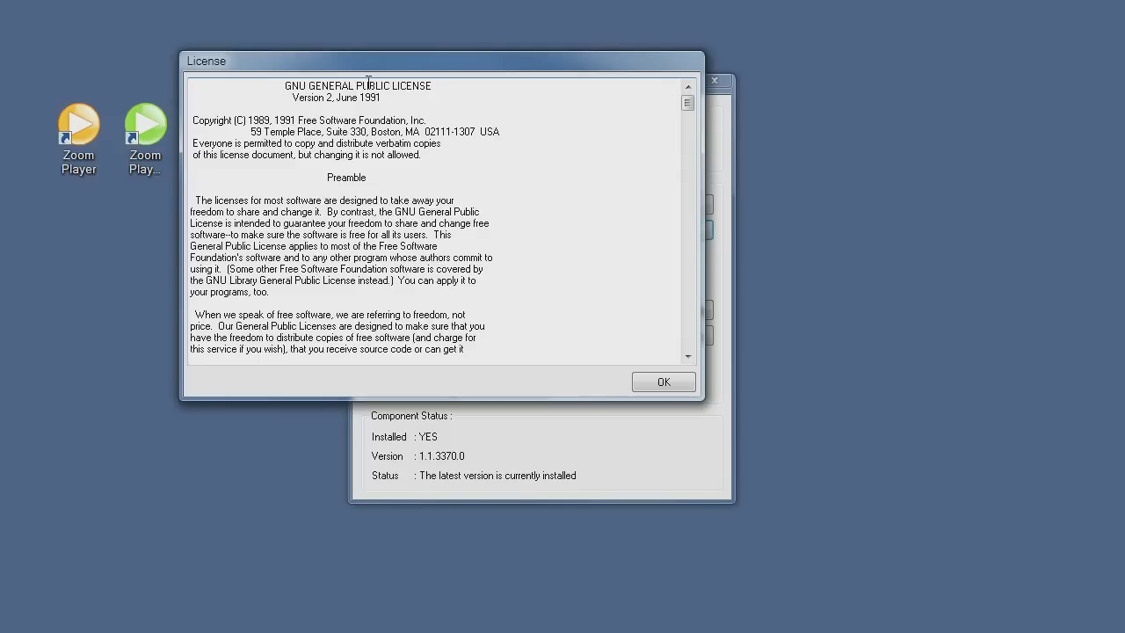
{"action": "left_click", "coordinate": [639, 387]}
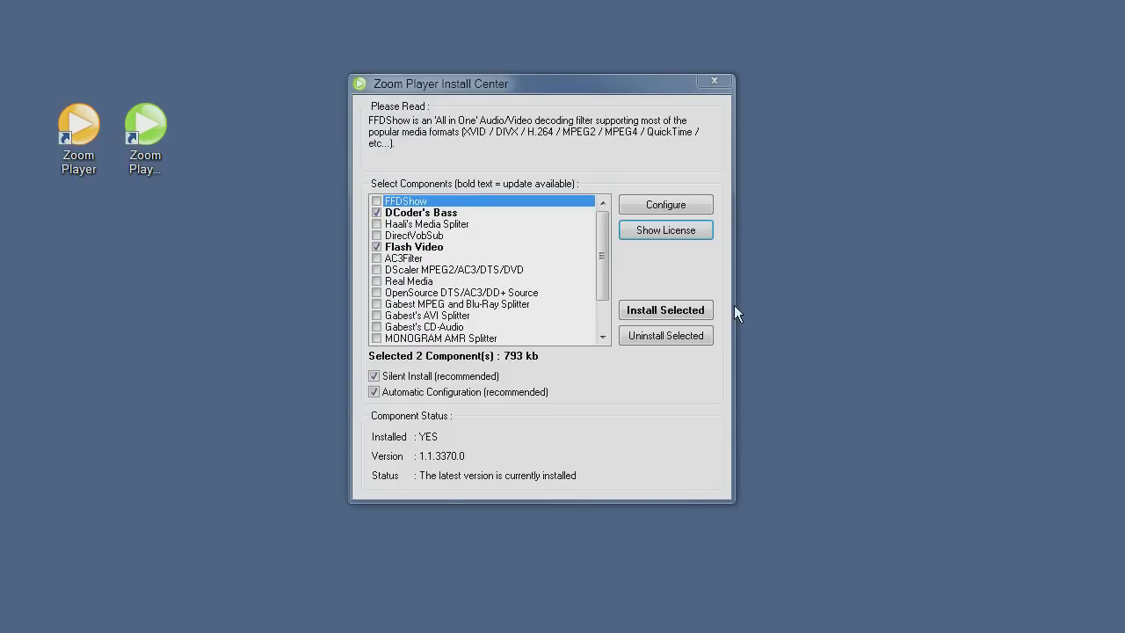
Download and install the selected DCoder's Bass and Flash Video components, and check the status of DCoder's Bass.
{"action": "left_click", "coordinate": [684, 315]}
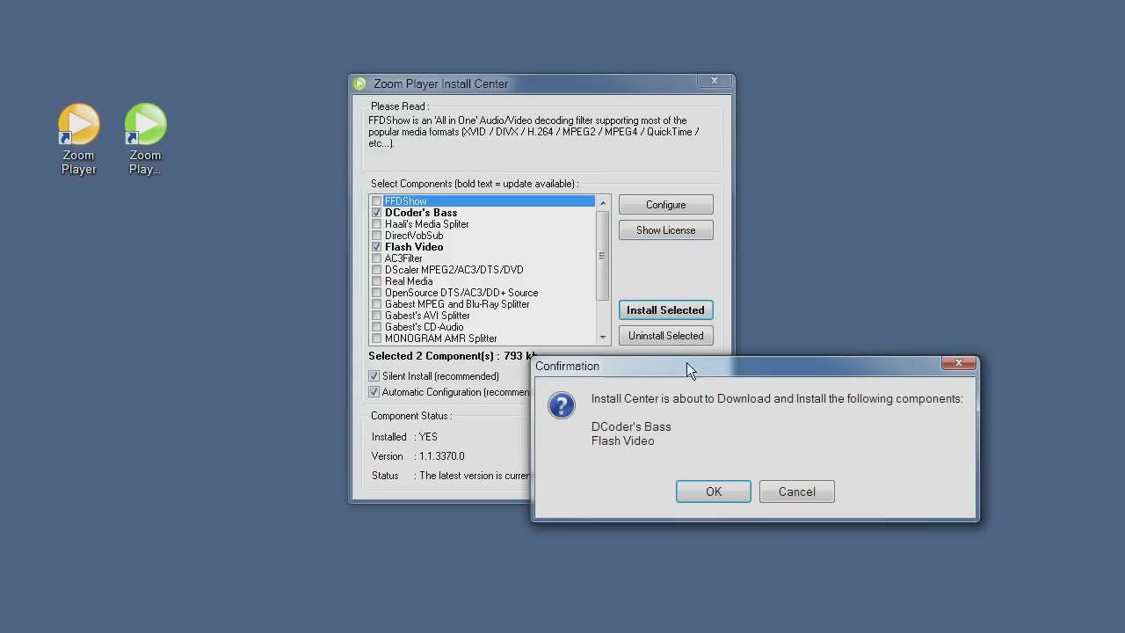
{"action": "left_click", "coordinate": [718, 494]}
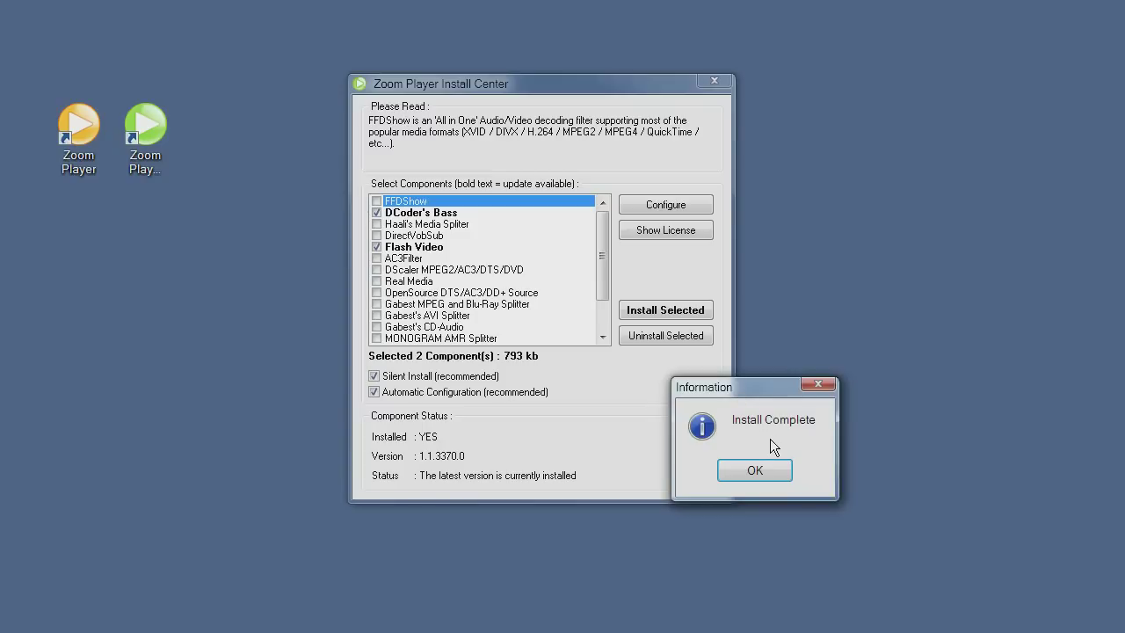
{"action": "left_click", "coordinate": [768, 472]}
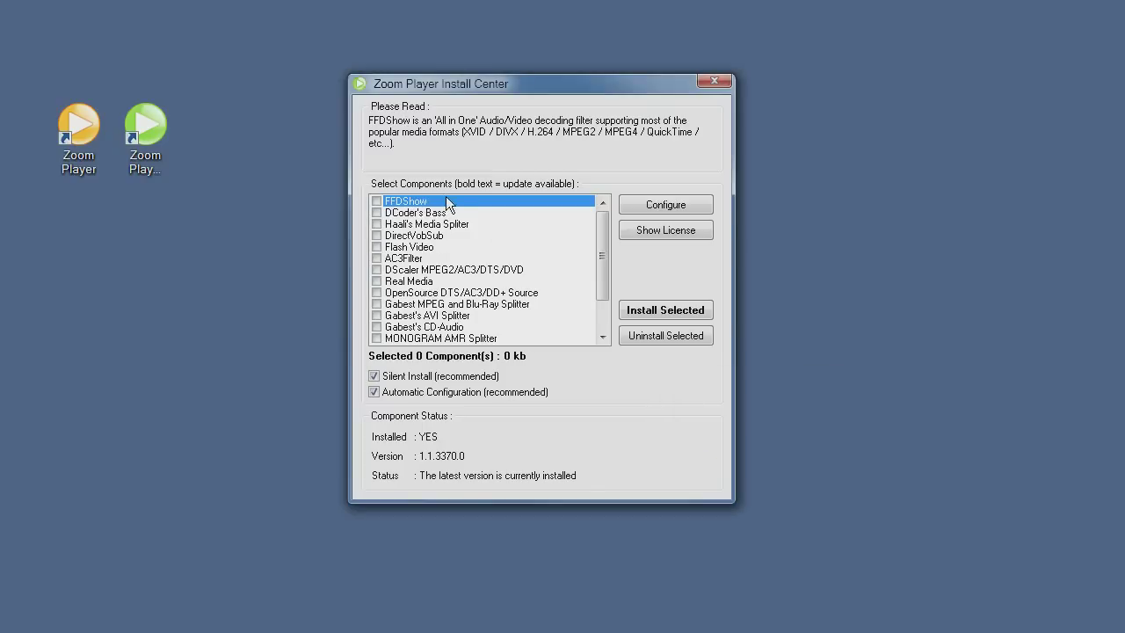
{"action": "left_click", "coordinate": [429, 214]}
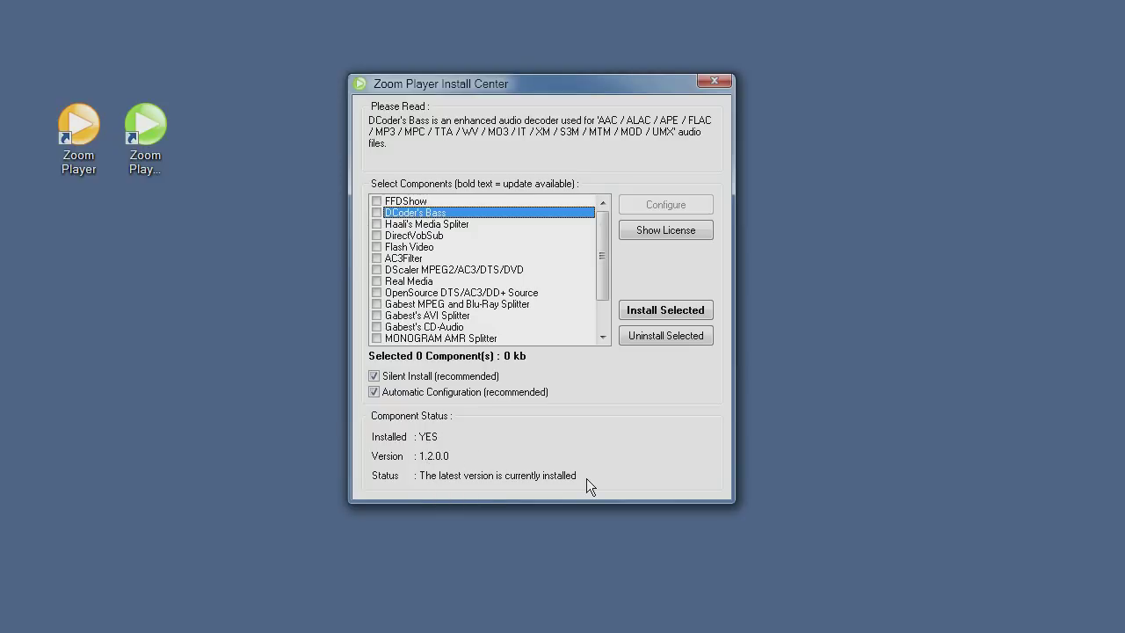
Uninstall the Flash Video component, confirming the removal of OpenSource Flash Video Splitter.
{"action": "left_click", "coordinate": [408, 249]}
{"action": "left_click", "coordinate": [378, 248]}
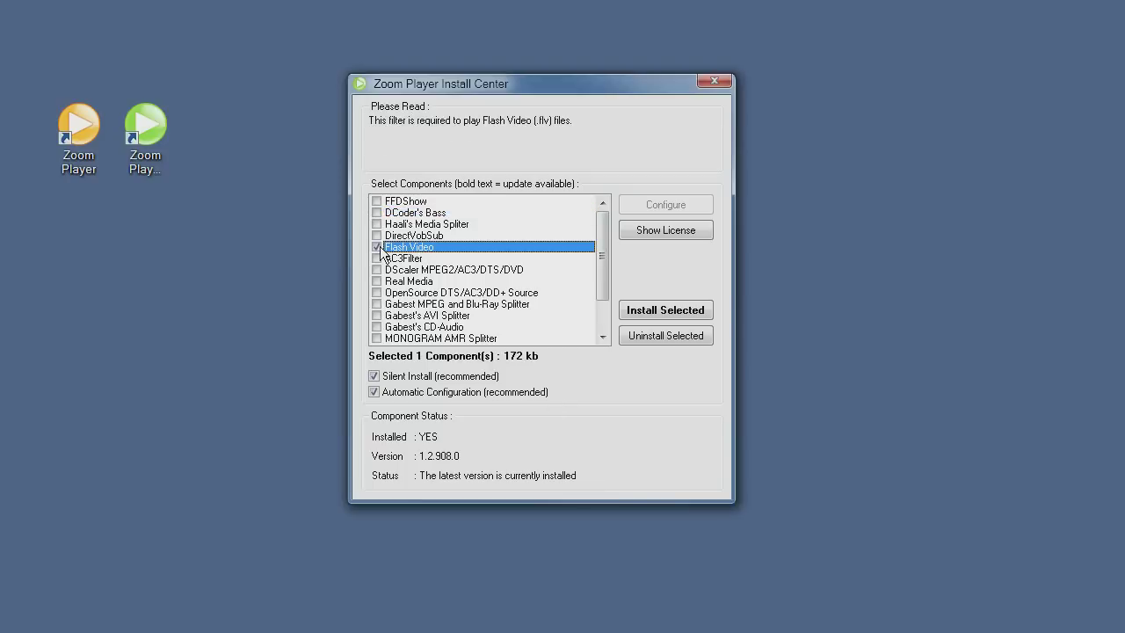
{"action": "left_click", "coordinate": [659, 336]}
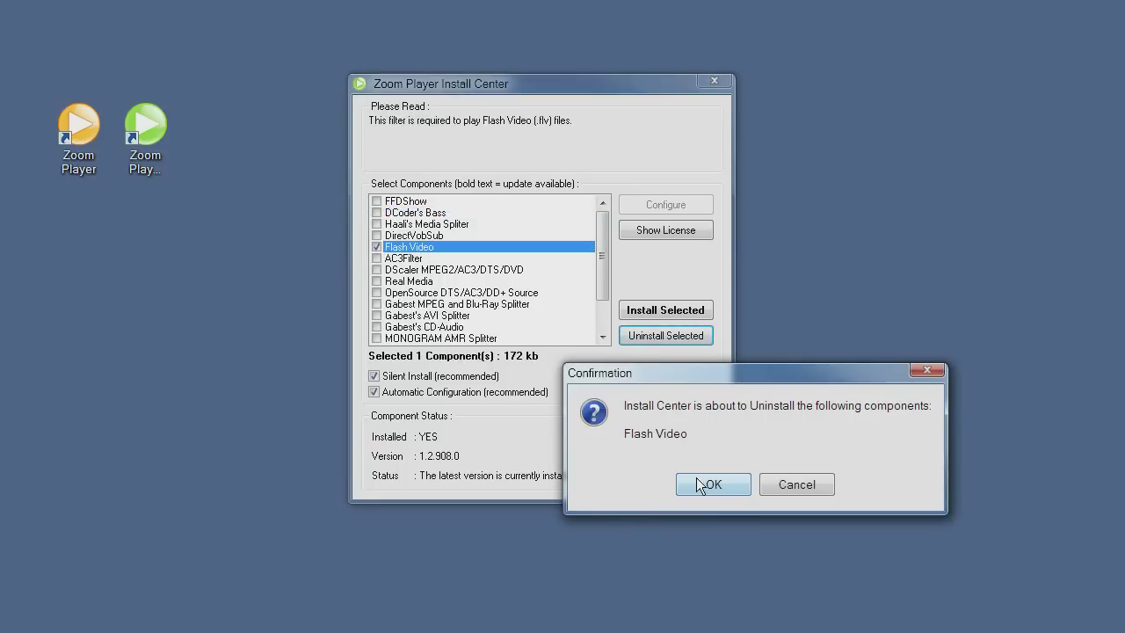
{"action": "left_click", "coordinate": [703, 485]}
{"action": "left_click", "coordinate": [914, 523]}
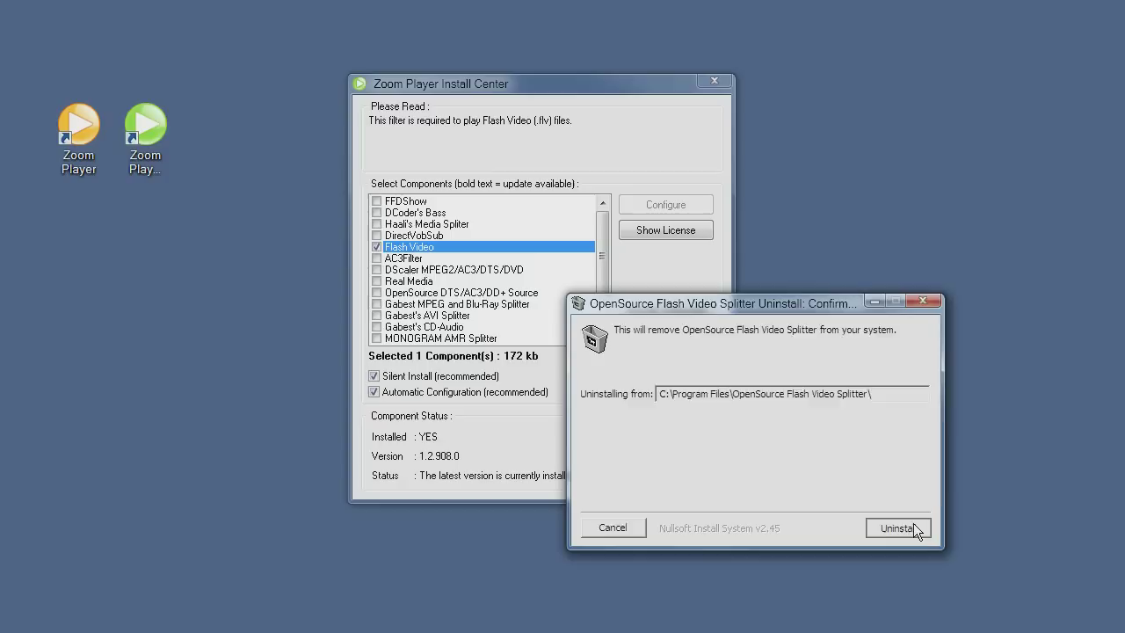
{"action": "left_click", "coordinate": [913, 523]}
{"action": "left_click", "coordinate": [760, 468]}
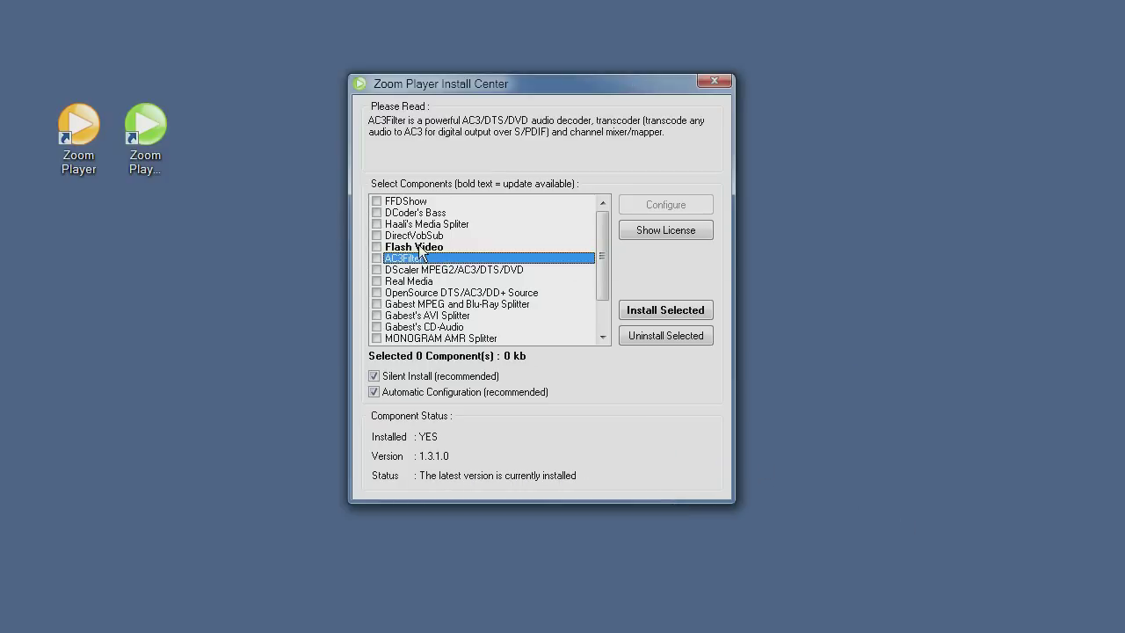
Reinstall the Flash Video component from the component list and close the Install Center.
{"action": "left_click", "coordinate": [448, 248]}
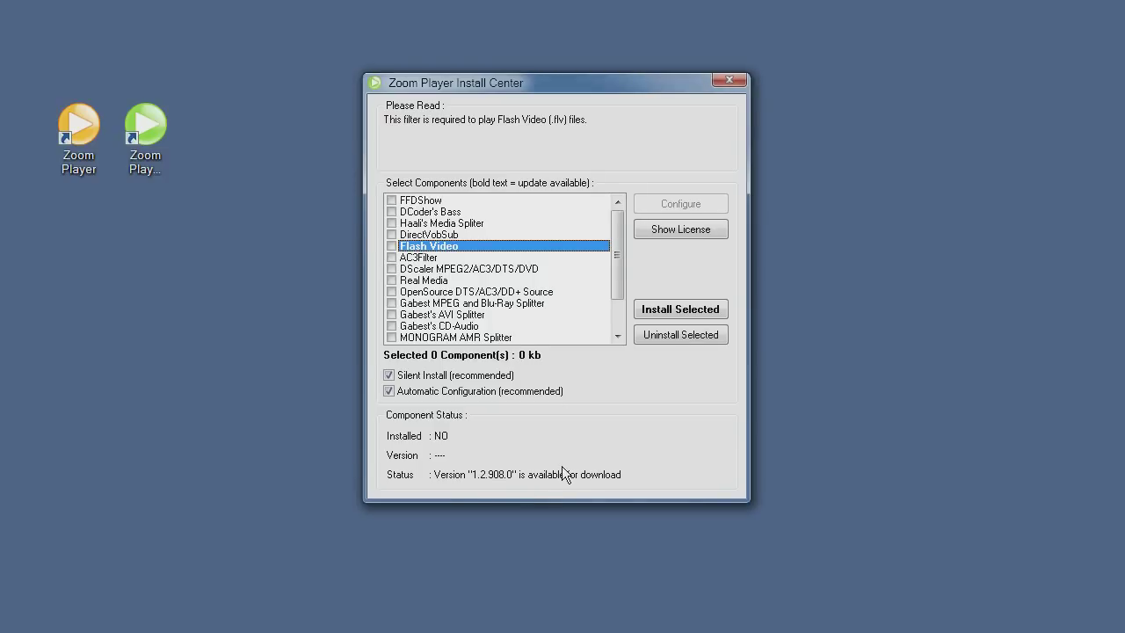
{"action": "left_click", "coordinate": [392, 247]}
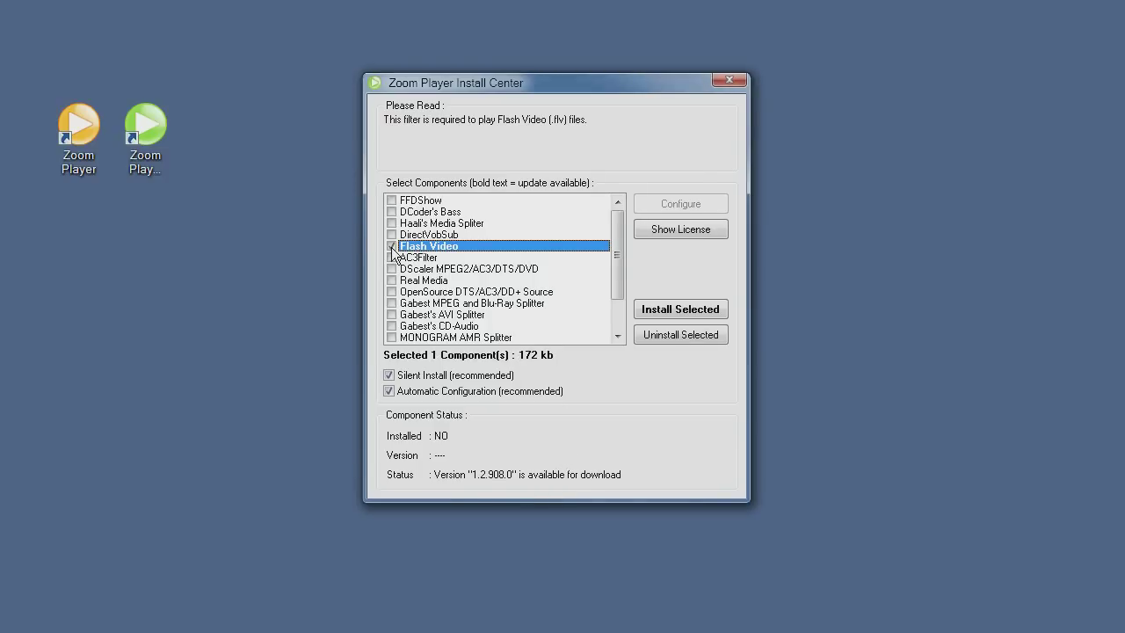
{"action": "left_click", "coordinate": [665, 315]}
{"action": "left_click", "coordinate": [703, 480]}
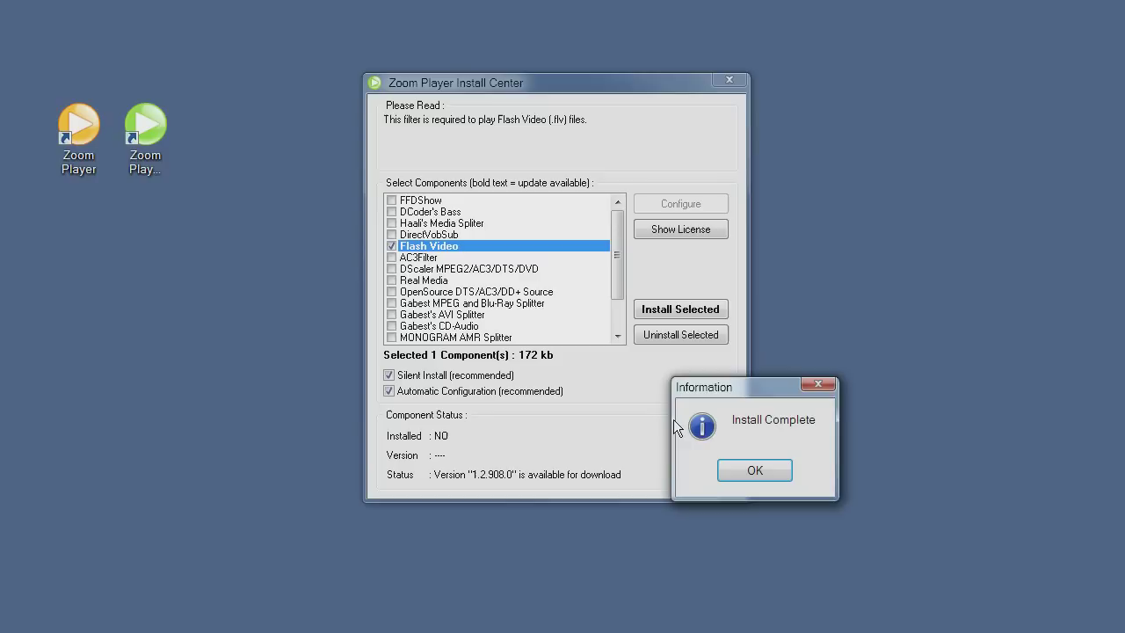
{"action": "left_click", "coordinate": [732, 465]}
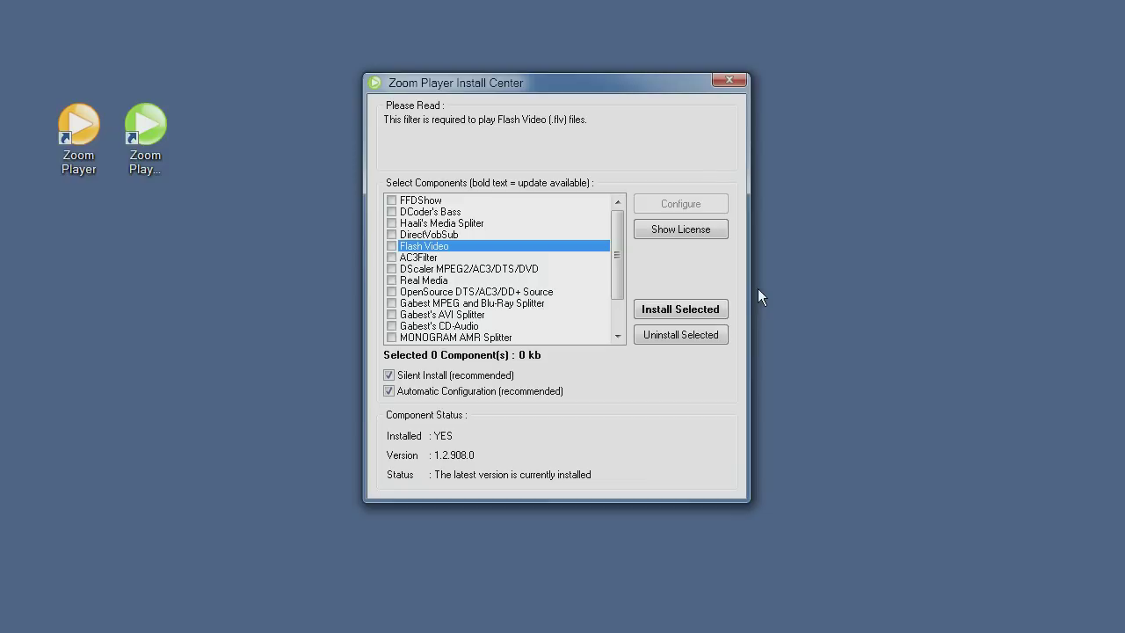
{"action": "left_click", "coordinate": [727, 82]}
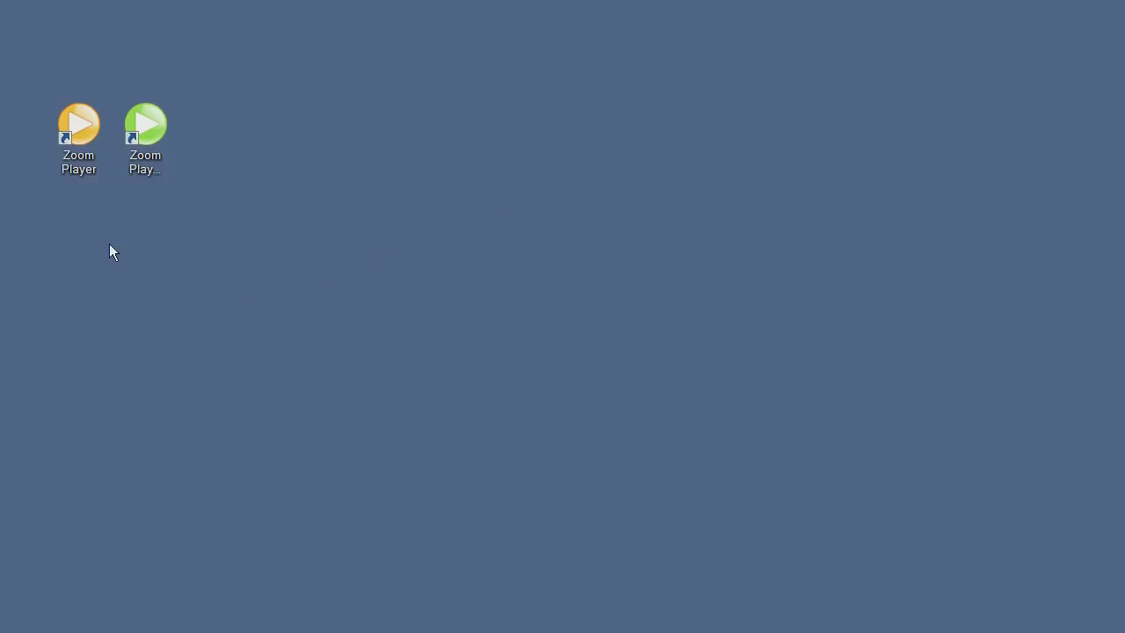
Start Zoom Player, auto-configure the Smart Play audio/video decoding in its playback options, and save the options.
{"action": "double_click", "coordinate": [75, 139]}
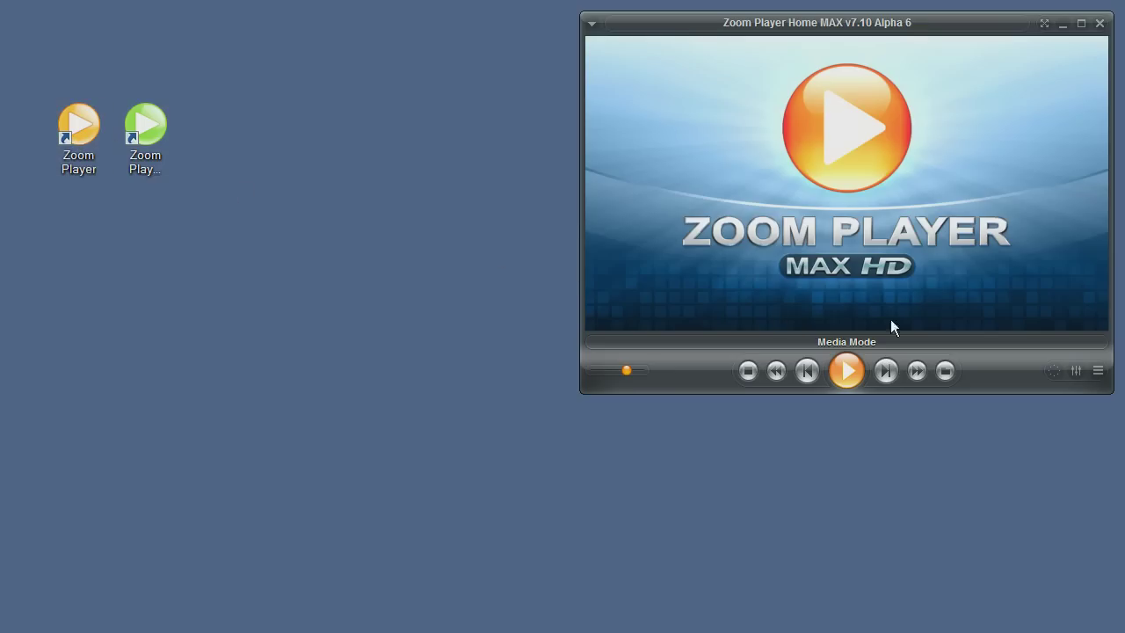
{"action": "right_click", "coordinate": [786, 64]}
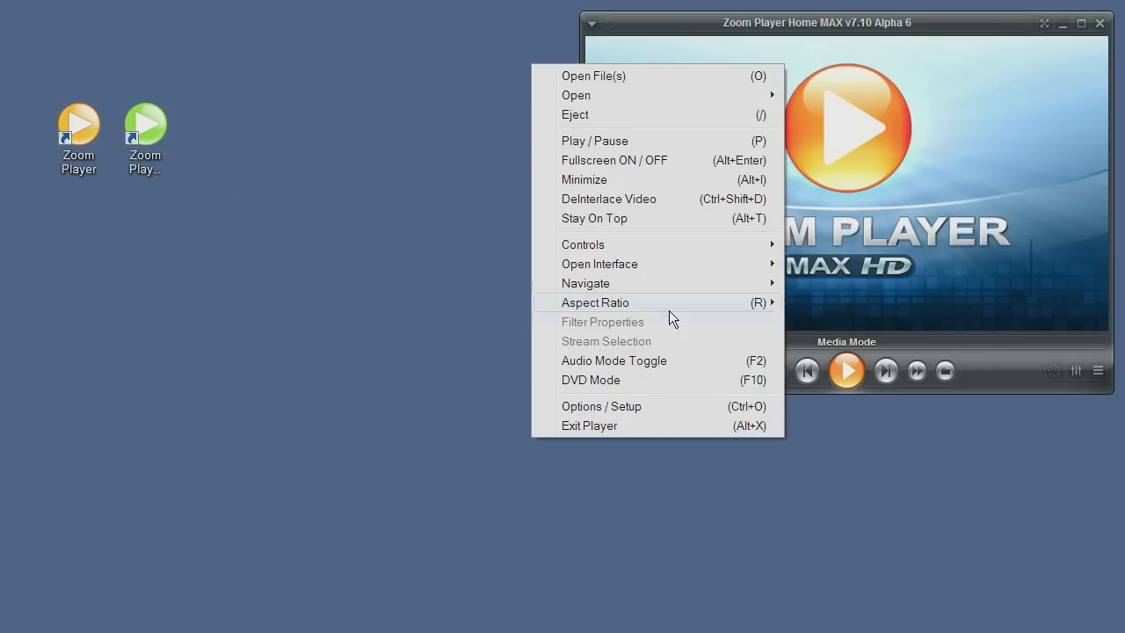
{"action": "left_click", "coordinate": [613, 410]}
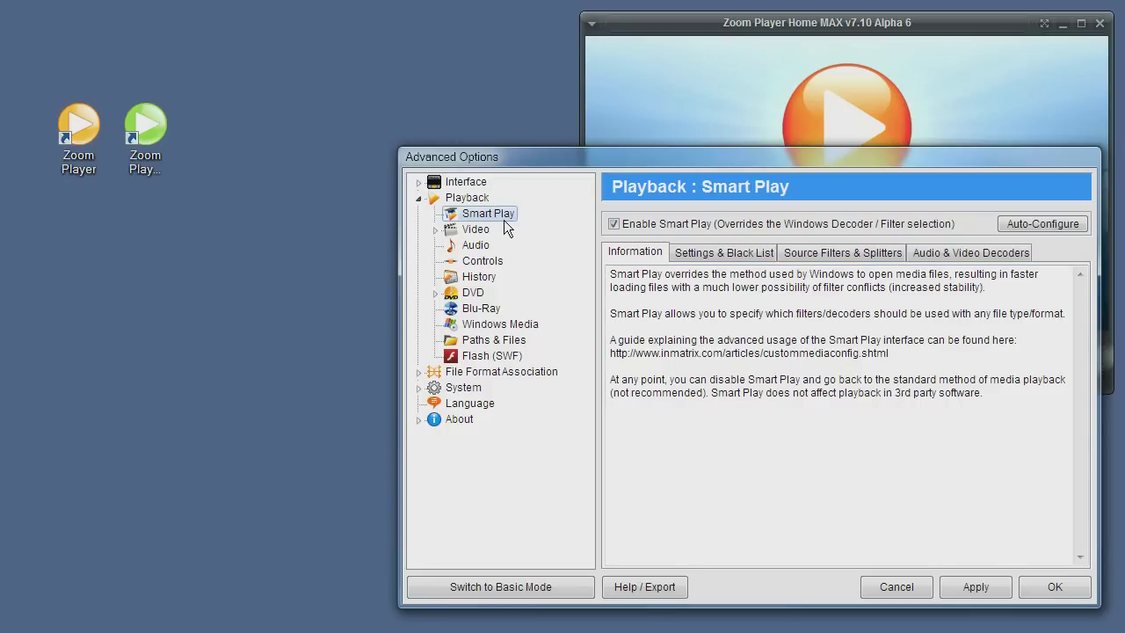
{"action": "left_click", "coordinate": [1043, 223]}
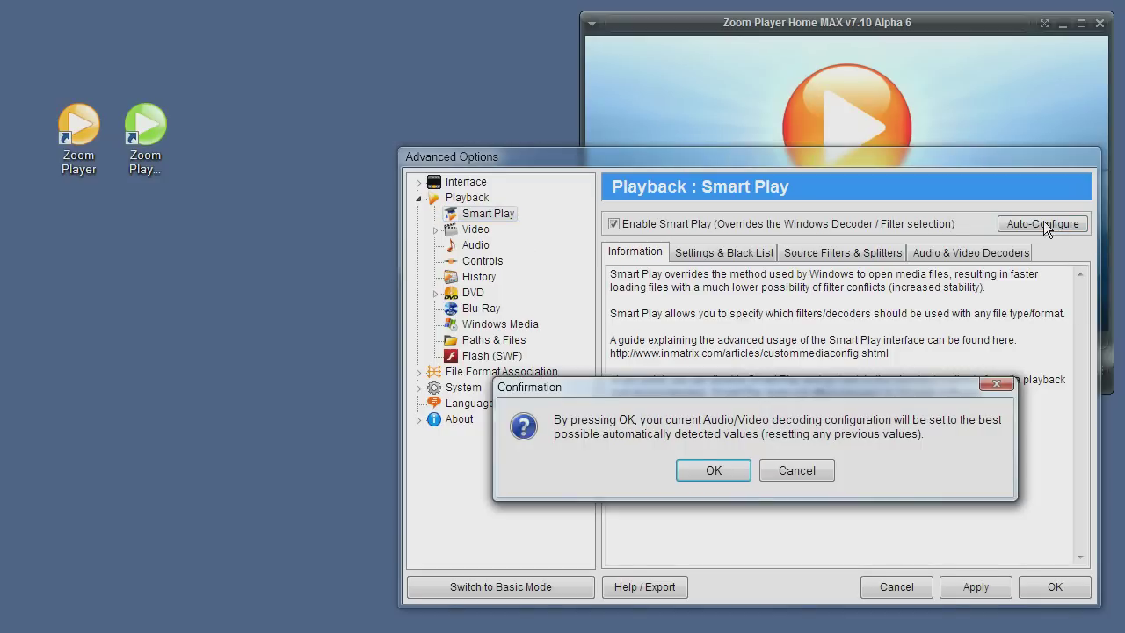
{"action": "left_click", "coordinate": [713, 470]}
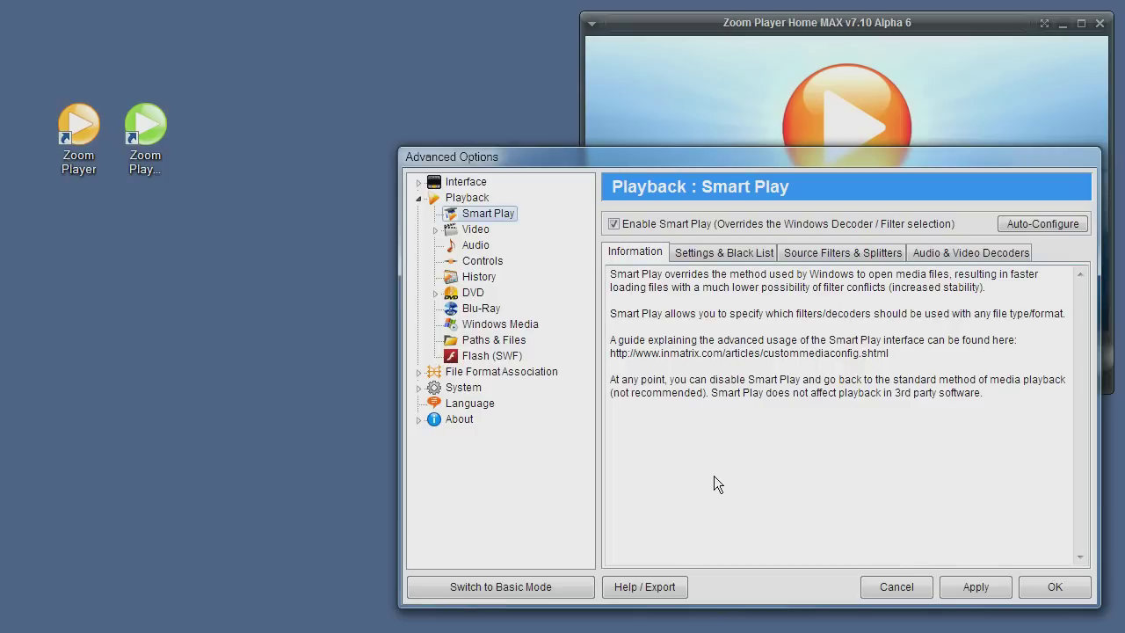
{"action": "left_click", "coordinate": [1058, 588]}
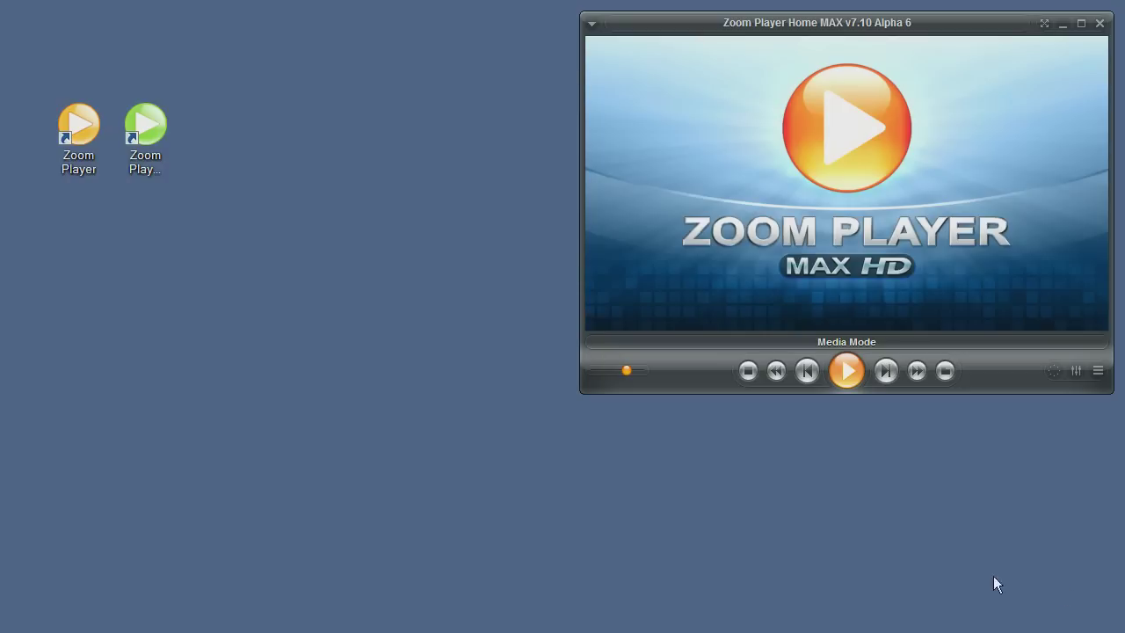